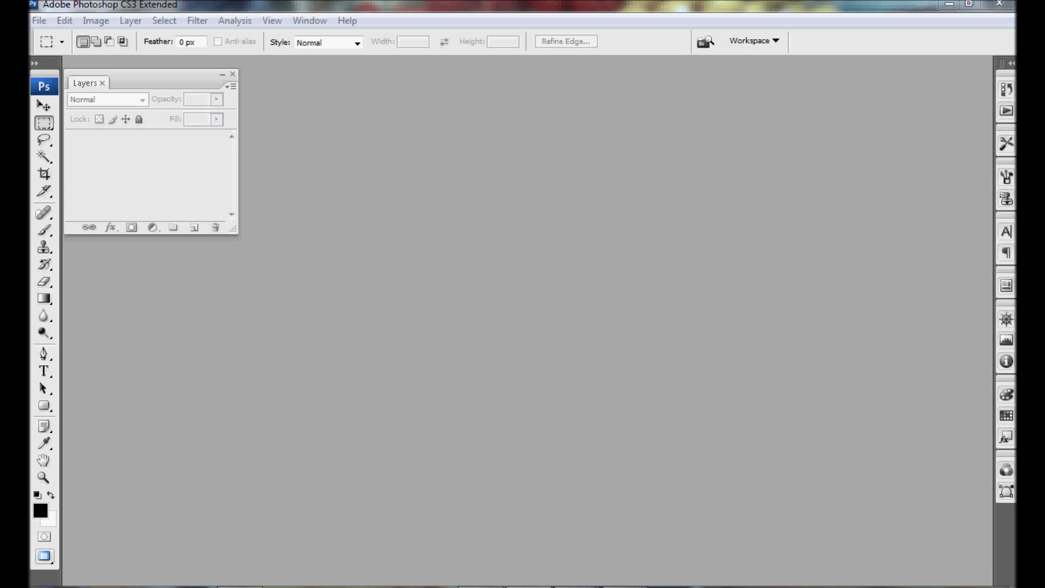
Open GolfBall.jpg from the Displacement Maps PS folder.
click(40, 21)
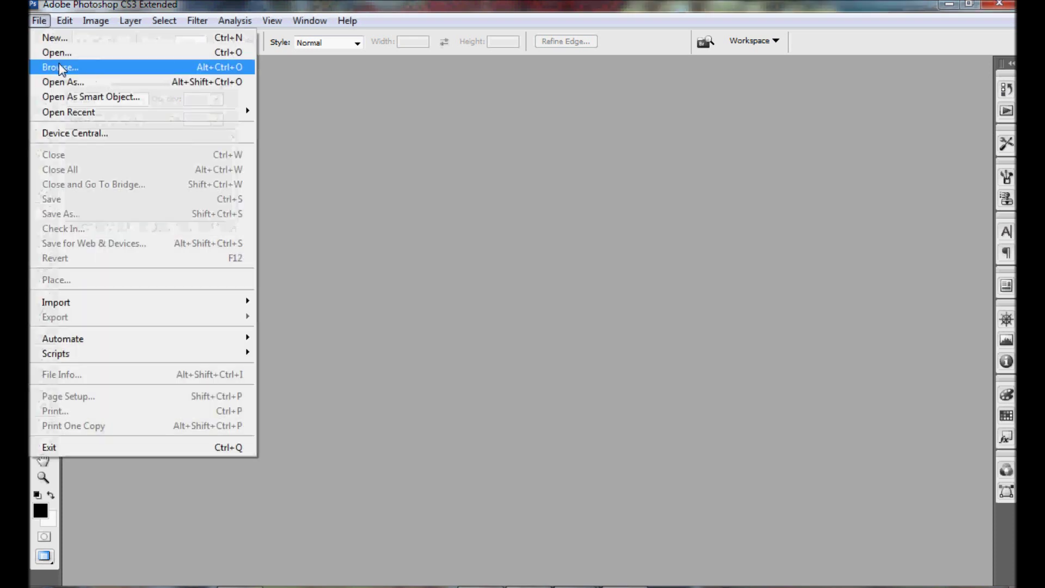
click(57, 52)
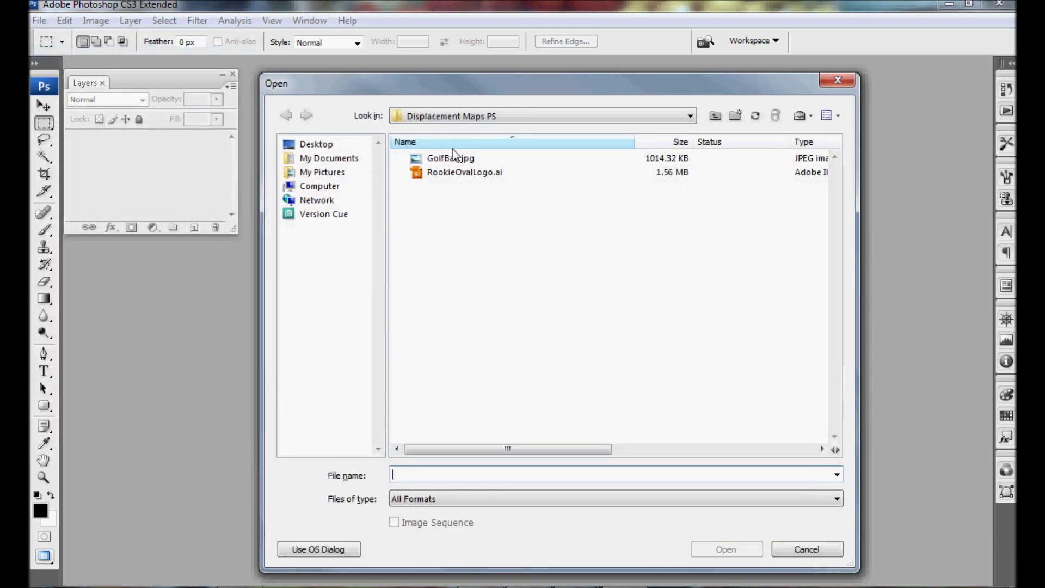
double_click(451, 158)
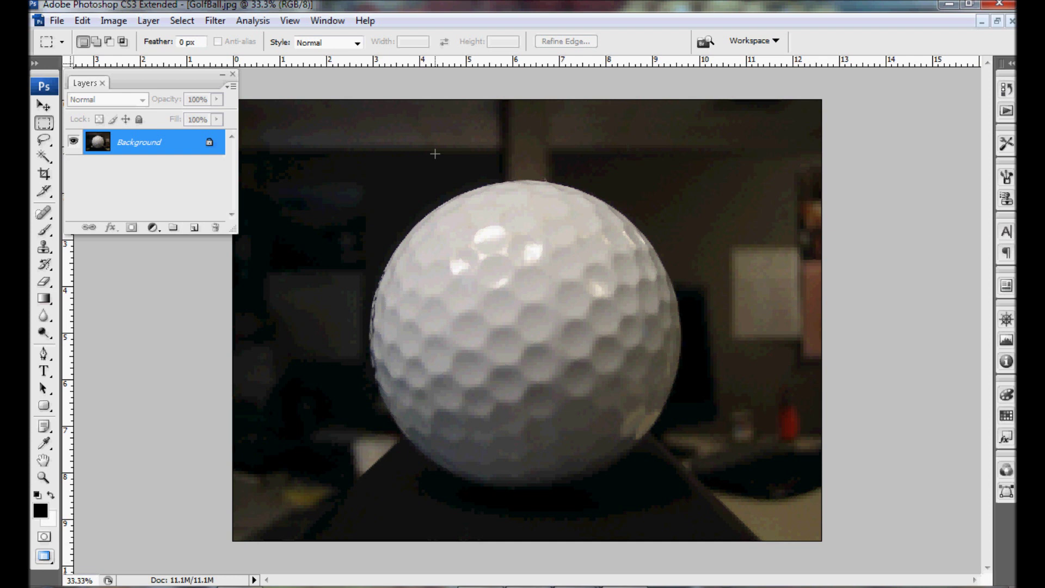
Duplicate the golf ball image as a new document named GolfBallMap.
click(120, 22)
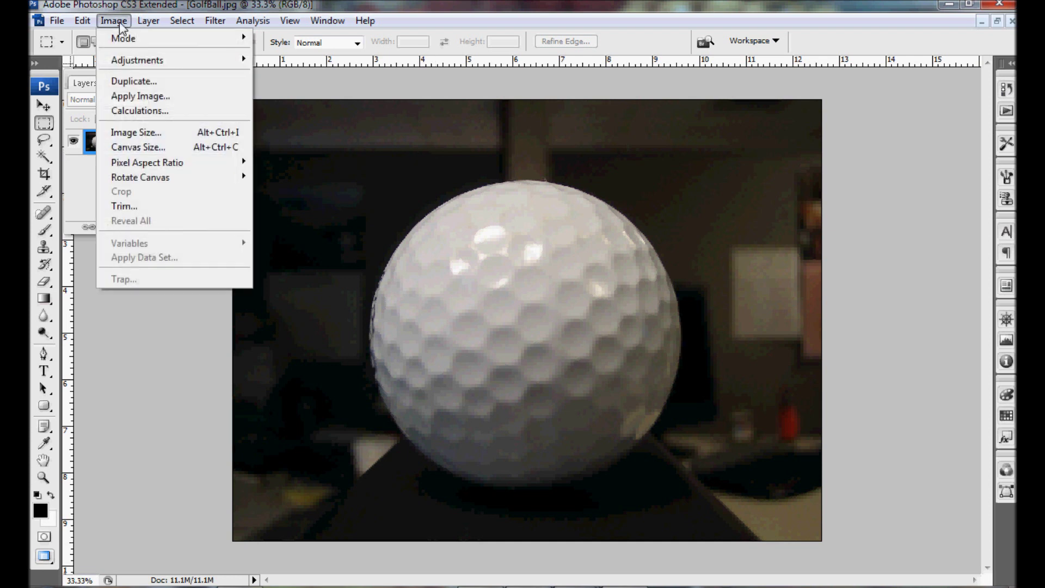
click(137, 80)
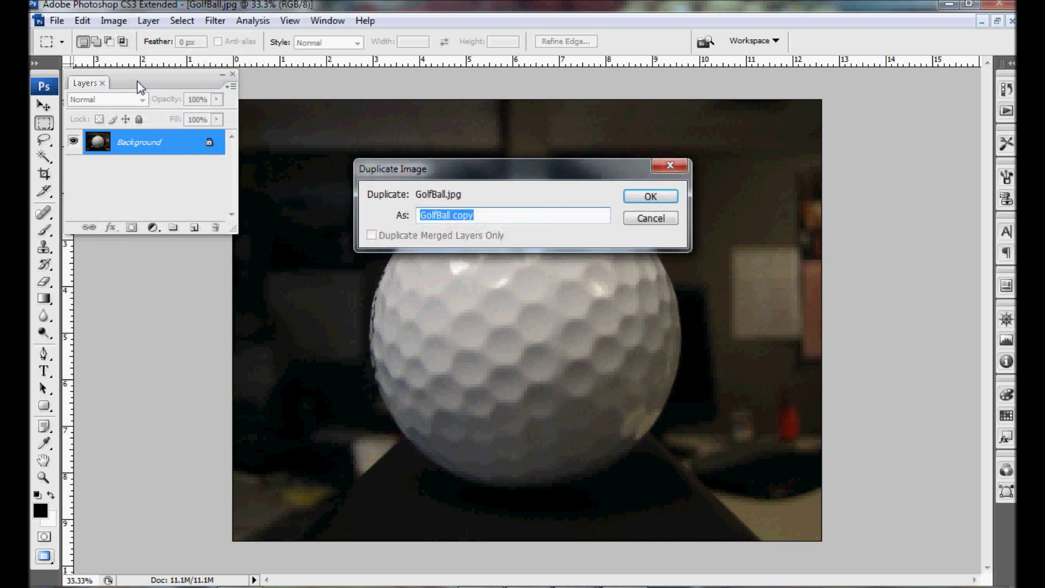
text(Golf)
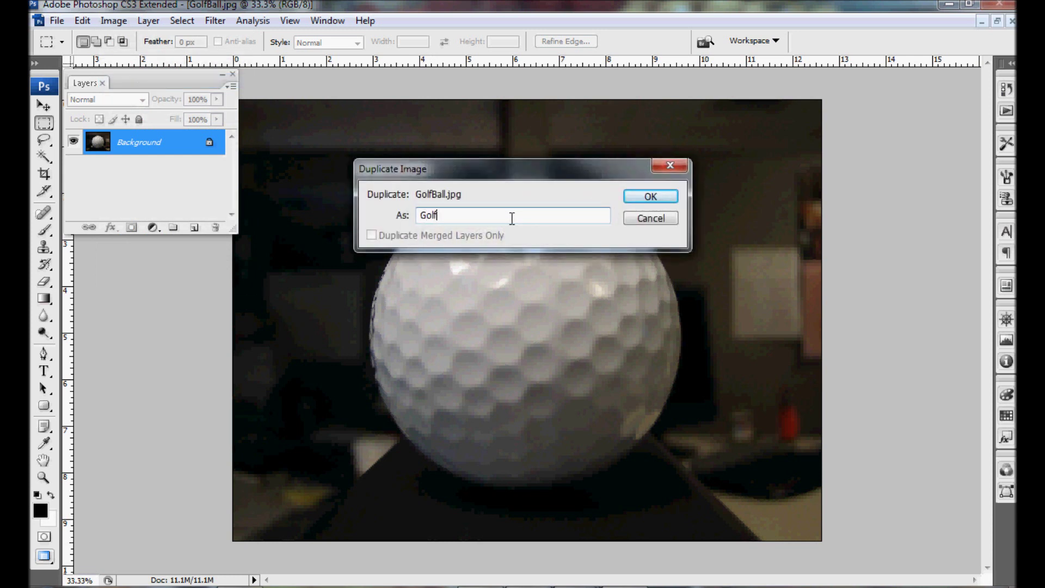
text(BallMap)
key(Return)
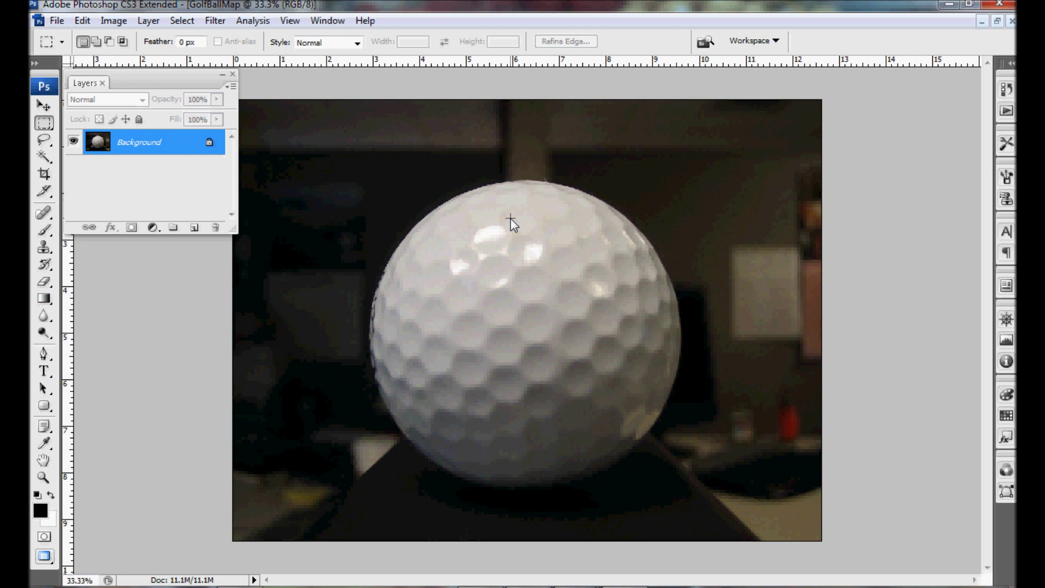
Convert GolfBallMap to Grayscale mode, discarding its colour information.
click(114, 21)
mouse_move(146, 39)
click(288, 53)
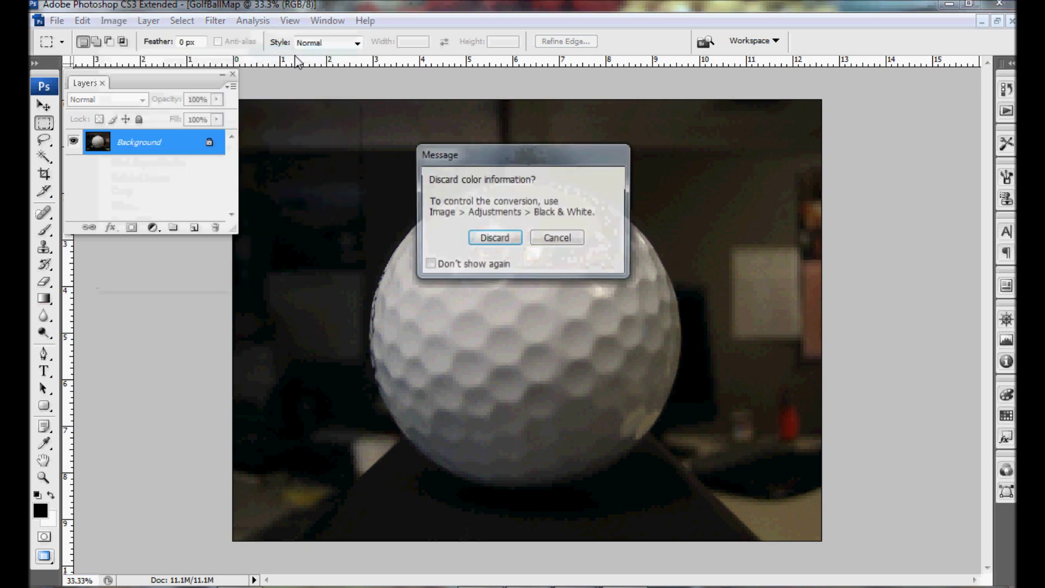
click(497, 239)
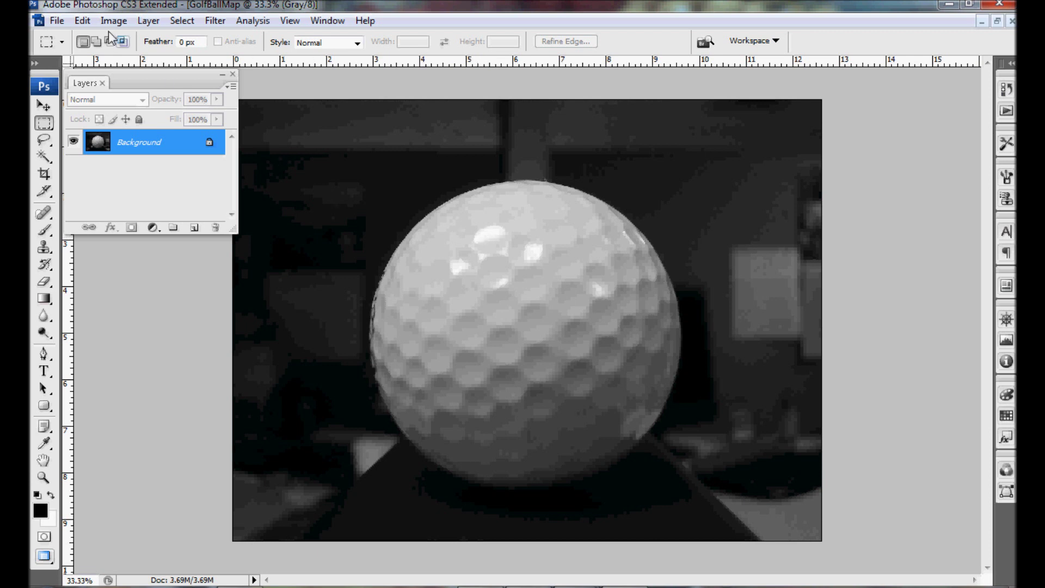
Save the grayscale map as GolfBallMap.psd in Photoshop format, then bring GolfBall.jpg back to front.
click(57, 22)
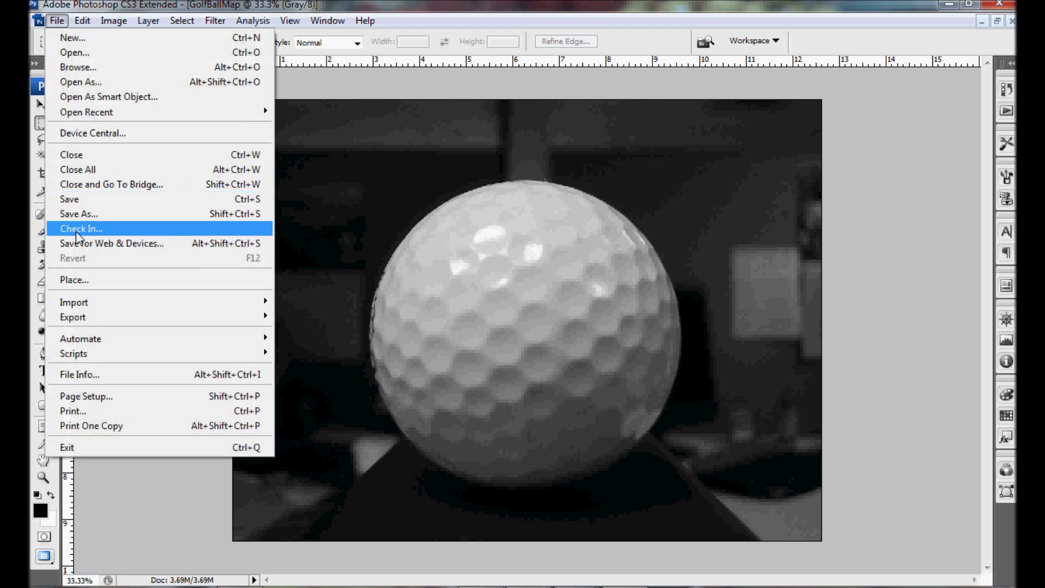
click(91, 215)
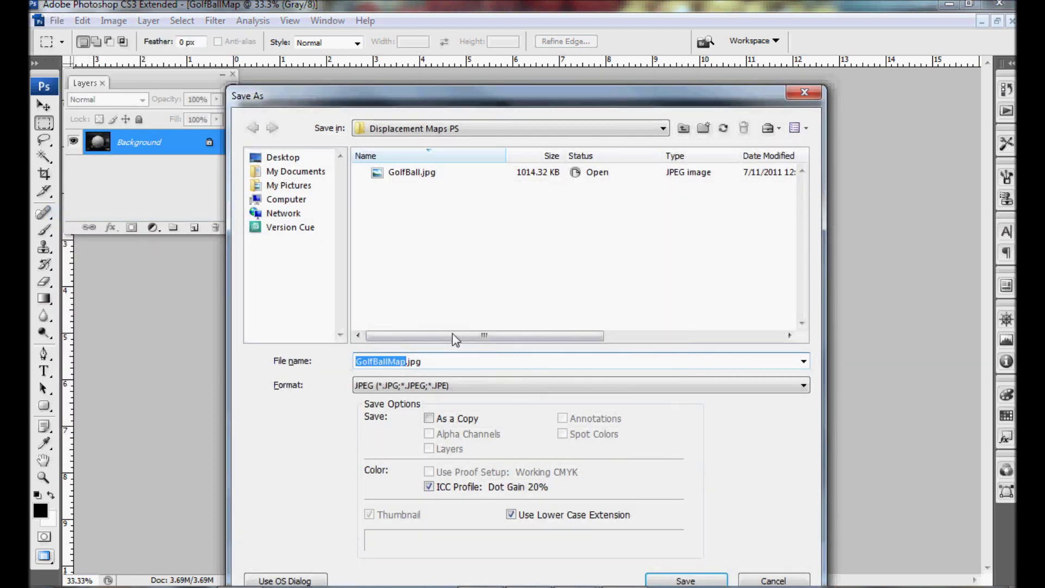
click(471, 384)
scroll(476, 403, up, 3)
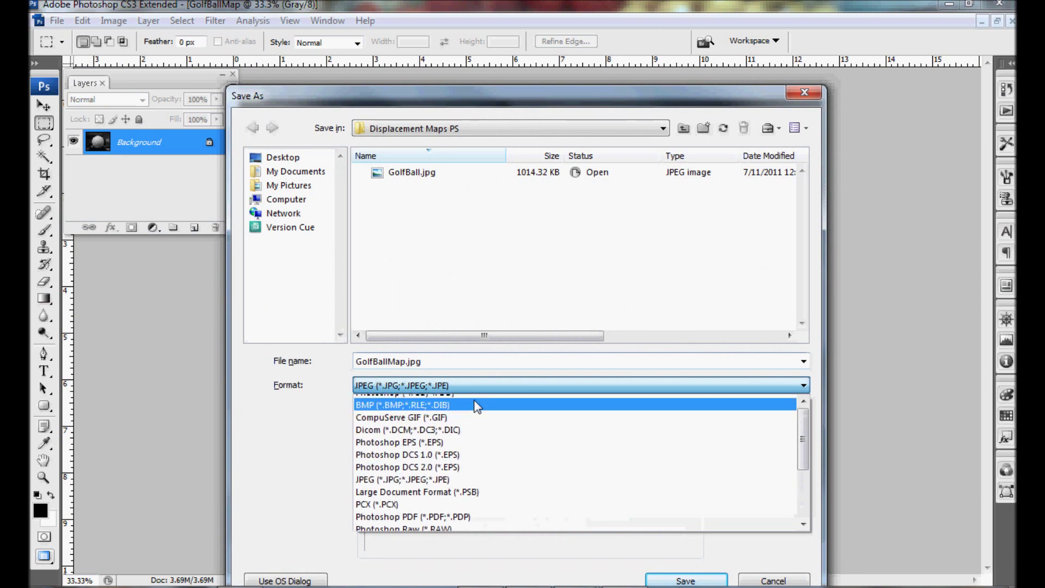
click(460, 407)
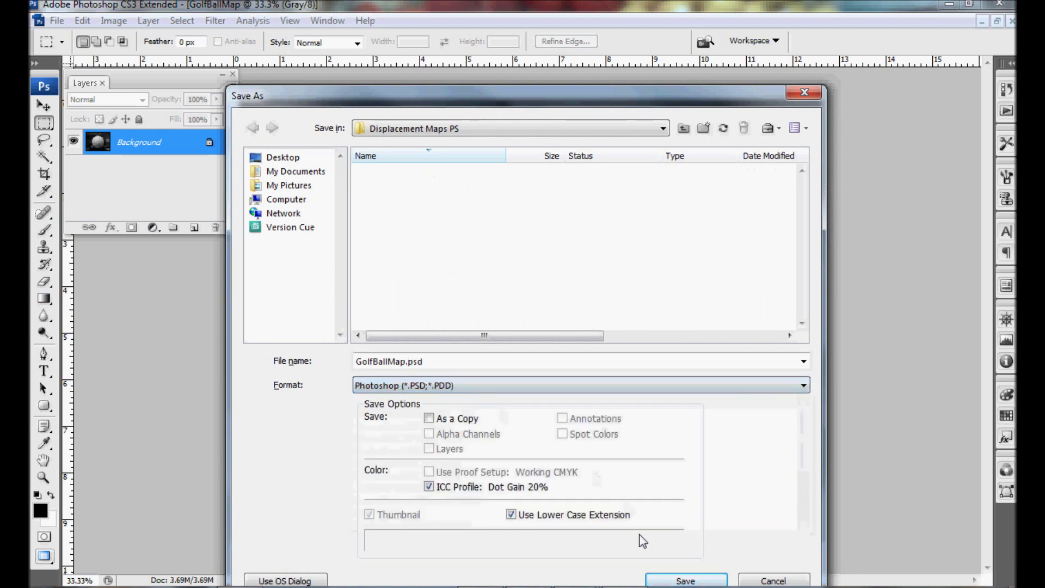
click(684, 580)
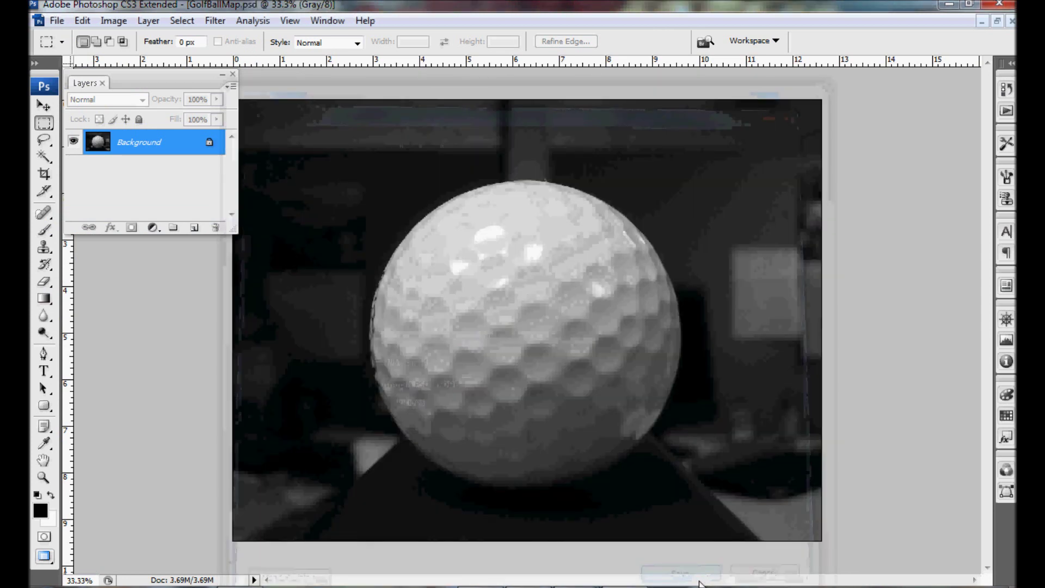
click(327, 21)
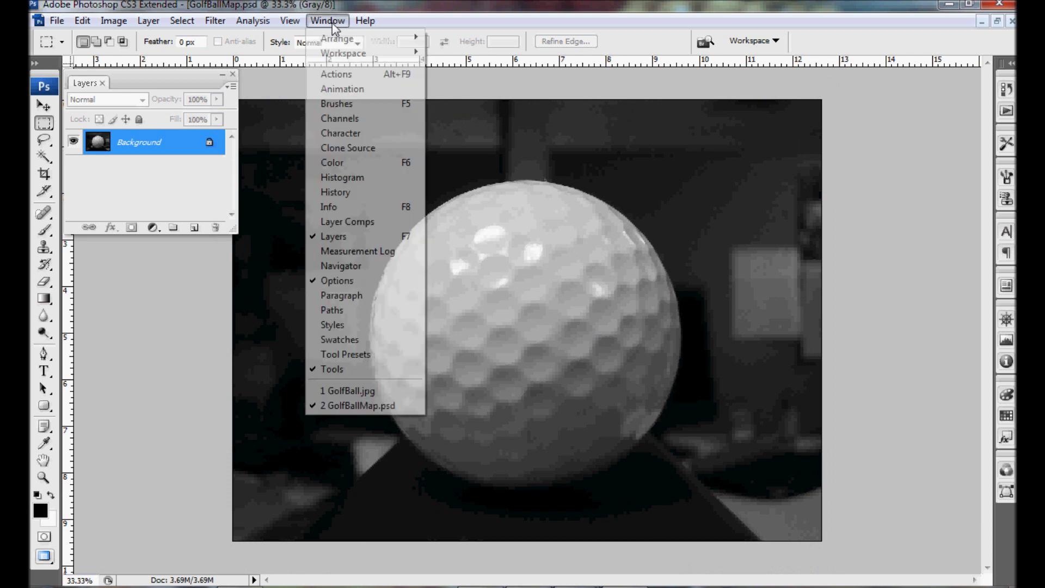
click(380, 391)
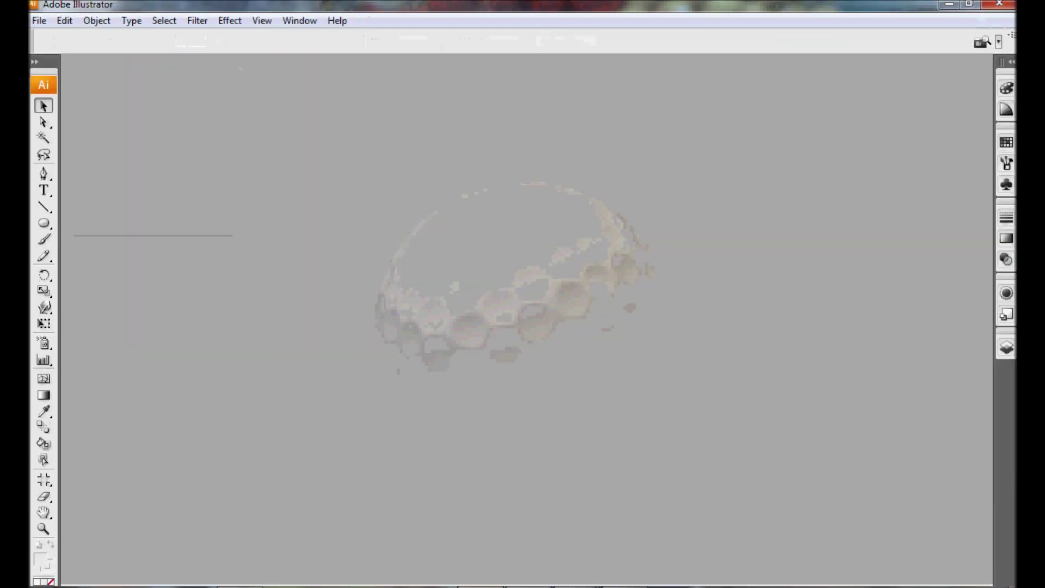
Open RookieOvalLogo.ai in Illustrator.
click(39, 21)
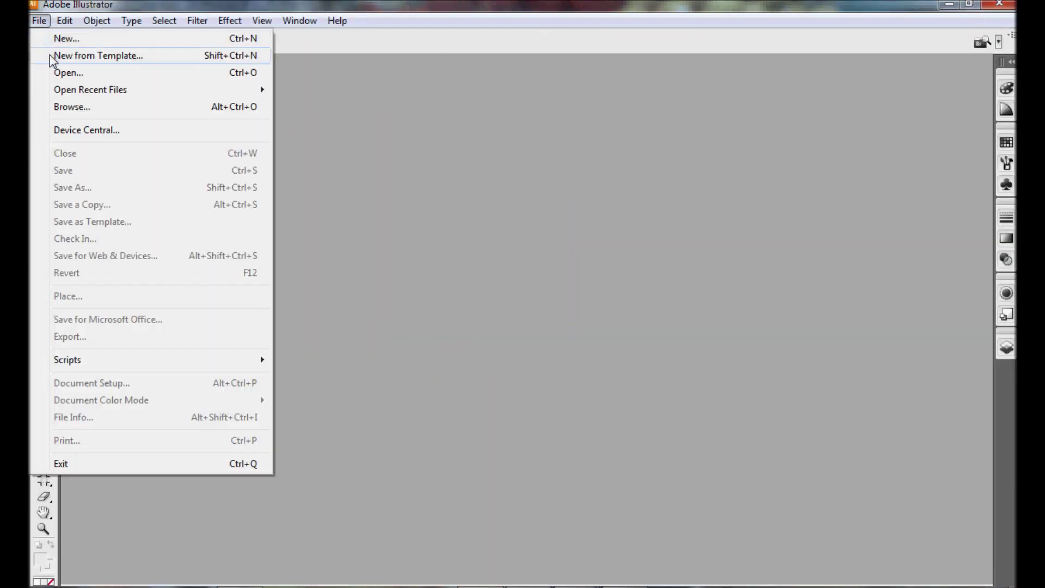
click(58, 74)
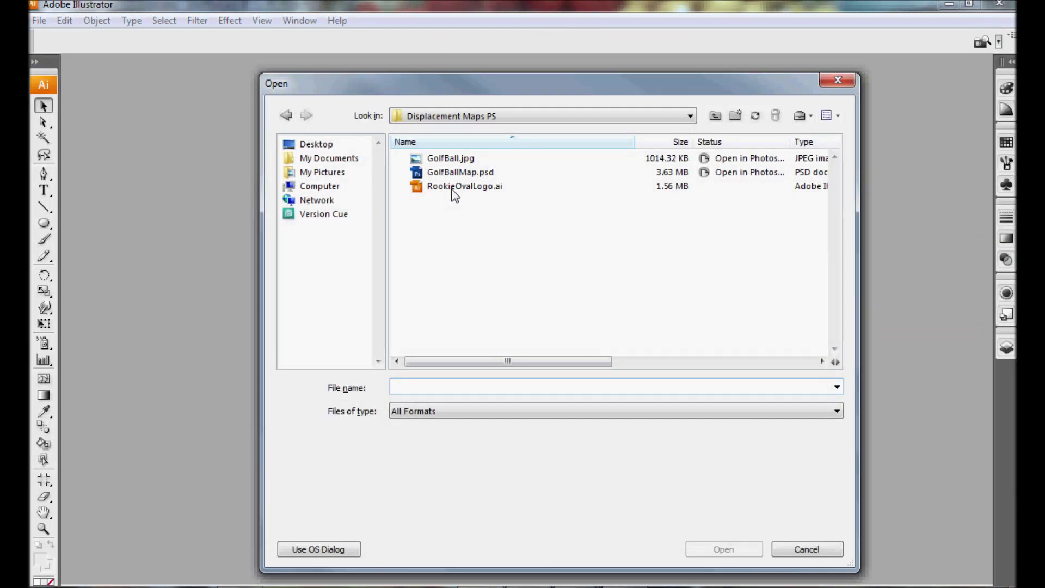
double_click(451, 188)
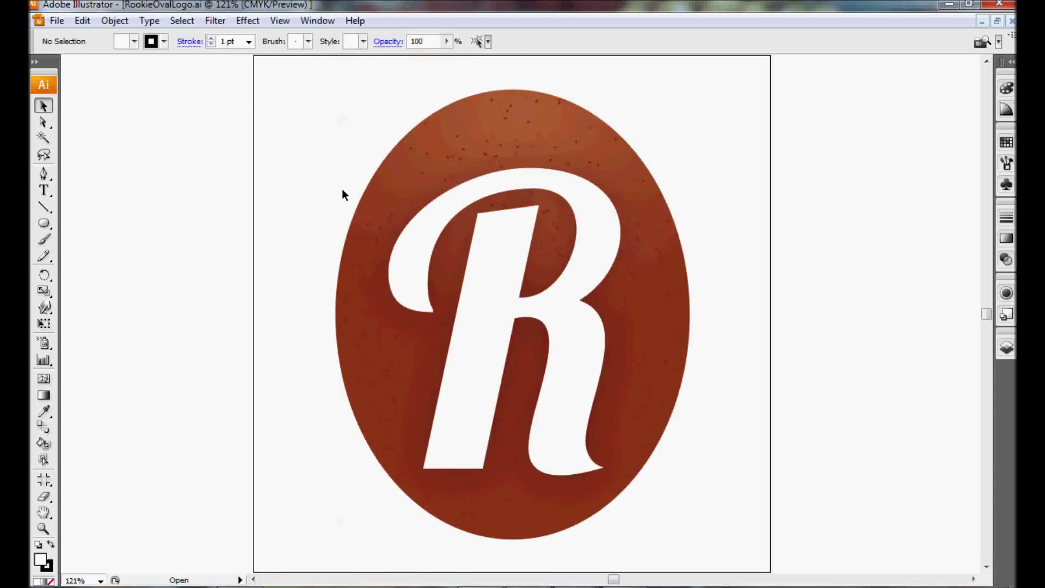
Select all the oval R logo artwork, then return to the golf ball photo.
key(ctrl+a)
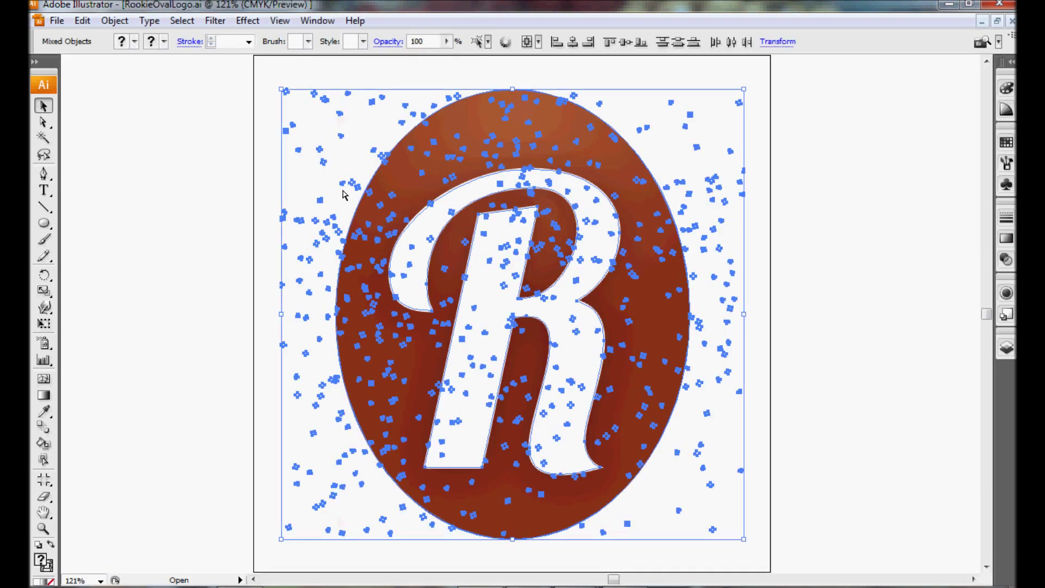
key(ctrl+shift+b)
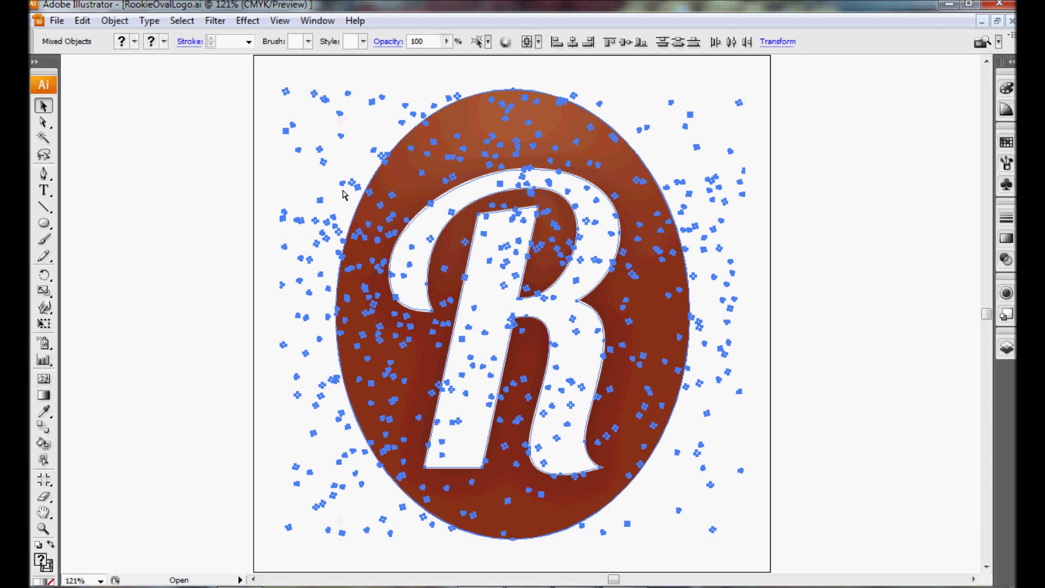
key(ctrl+shift+b)
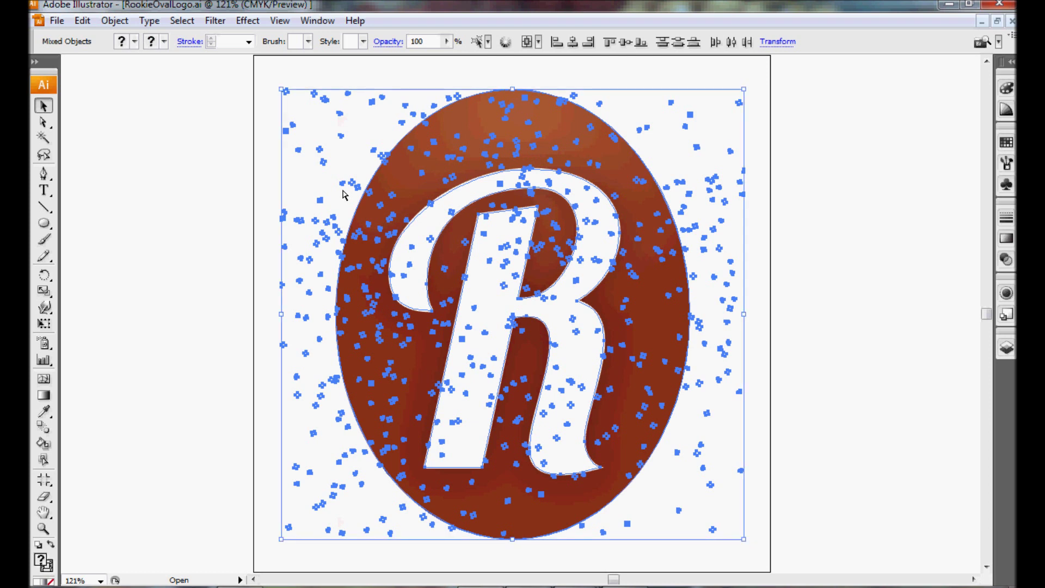
click(598, 587)
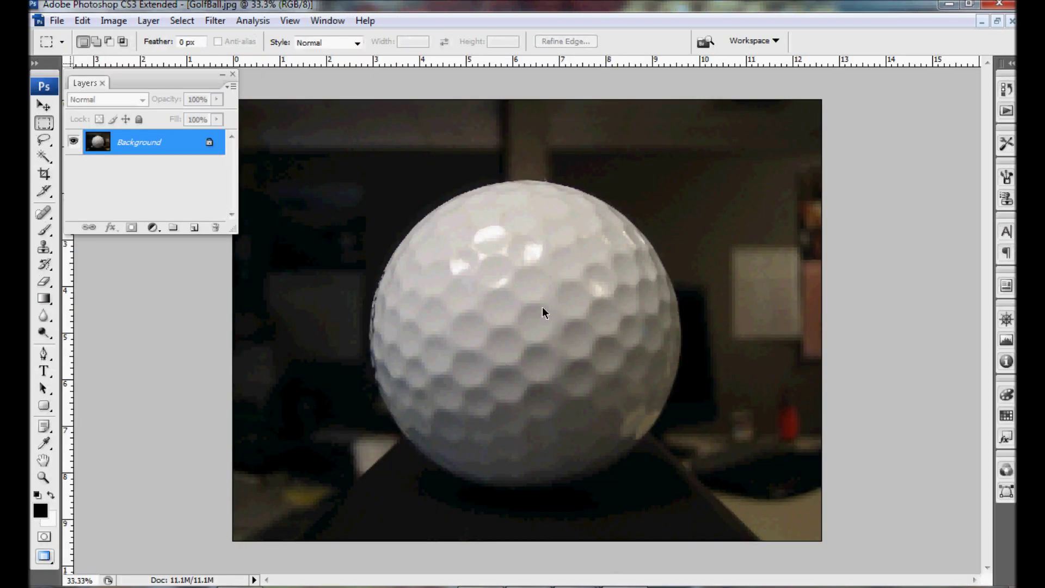
Paste the copied oval R logo into GolfBall.jpg as a Smart Object.
key(ctrl+v)
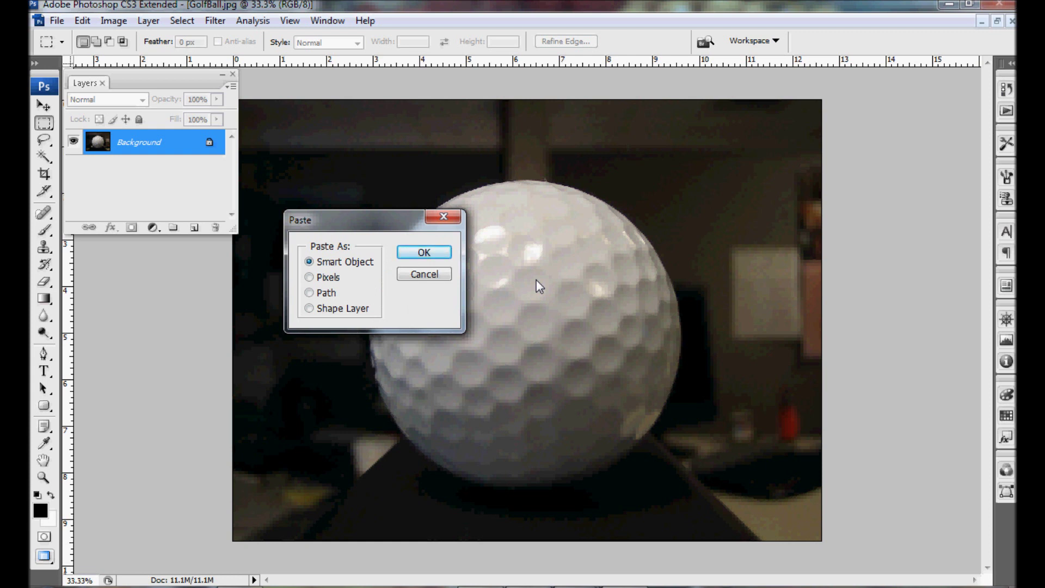
click(423, 252)
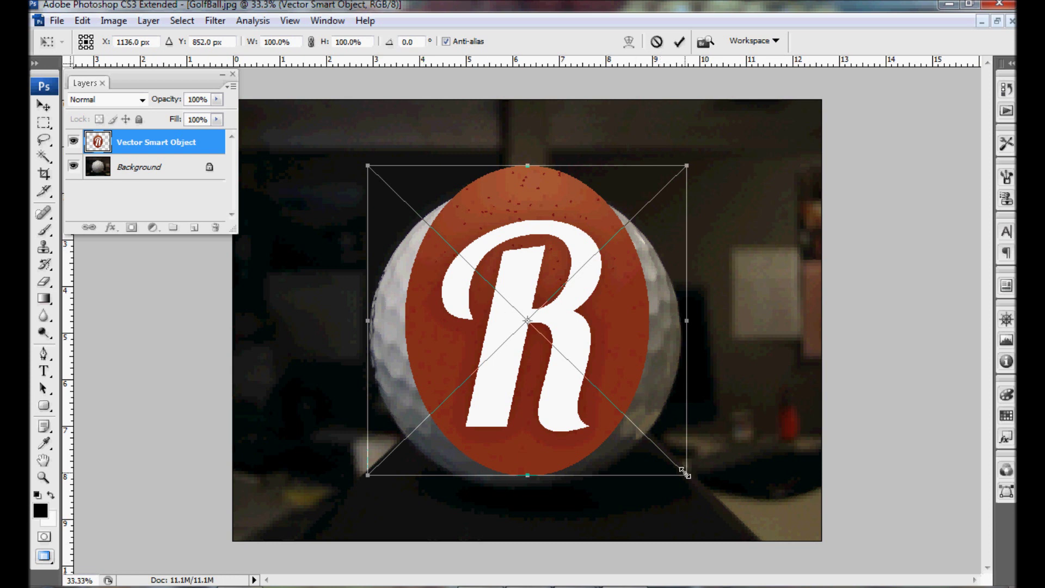
Scale the logo to 65.2% and position it over the centre of the ball.
drag(684, 471, 631, 421)
drag(588, 355, 585, 370)
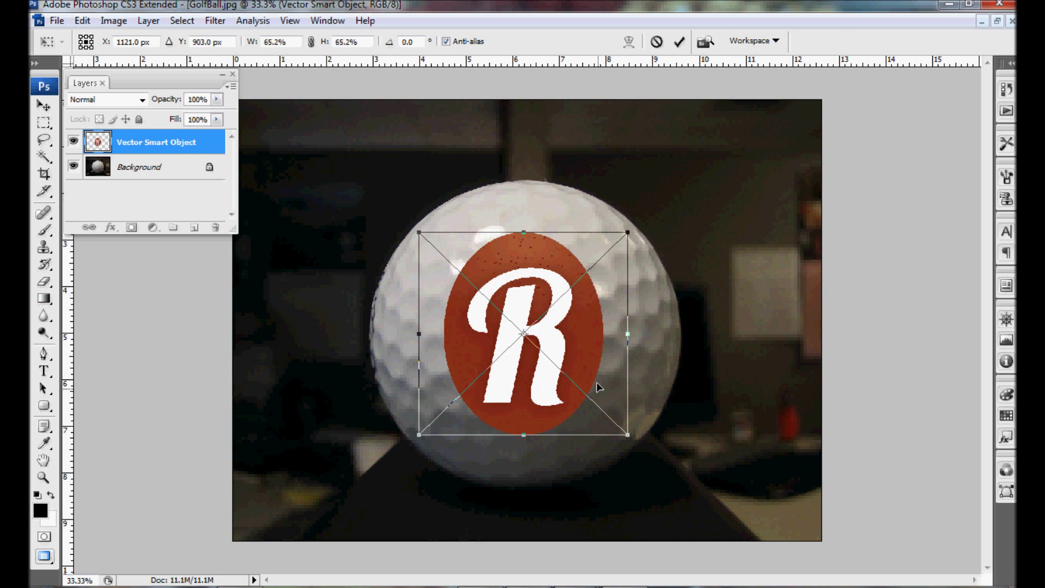
drag(590, 368, 593, 372)
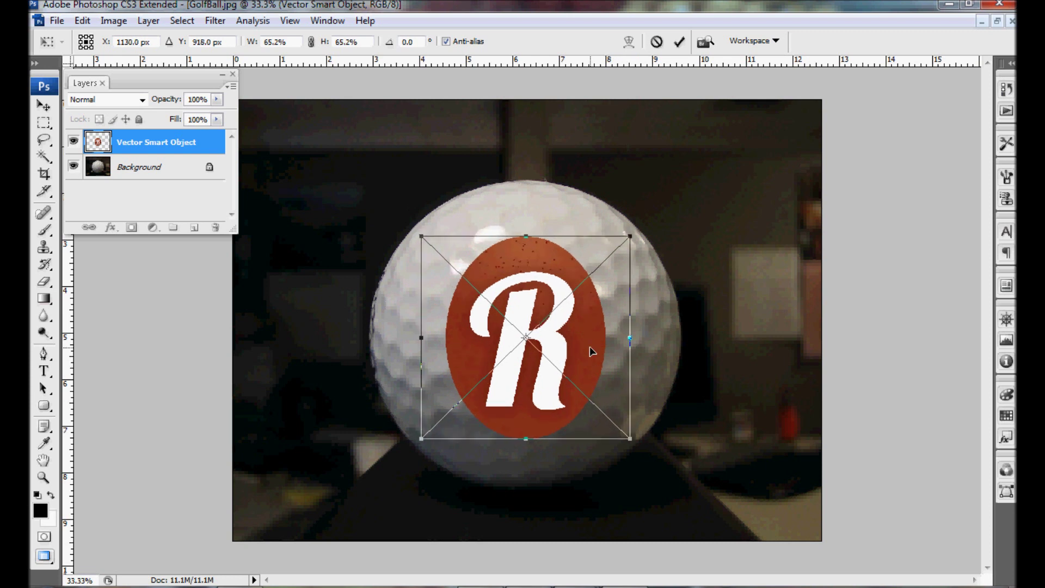
key(Return)
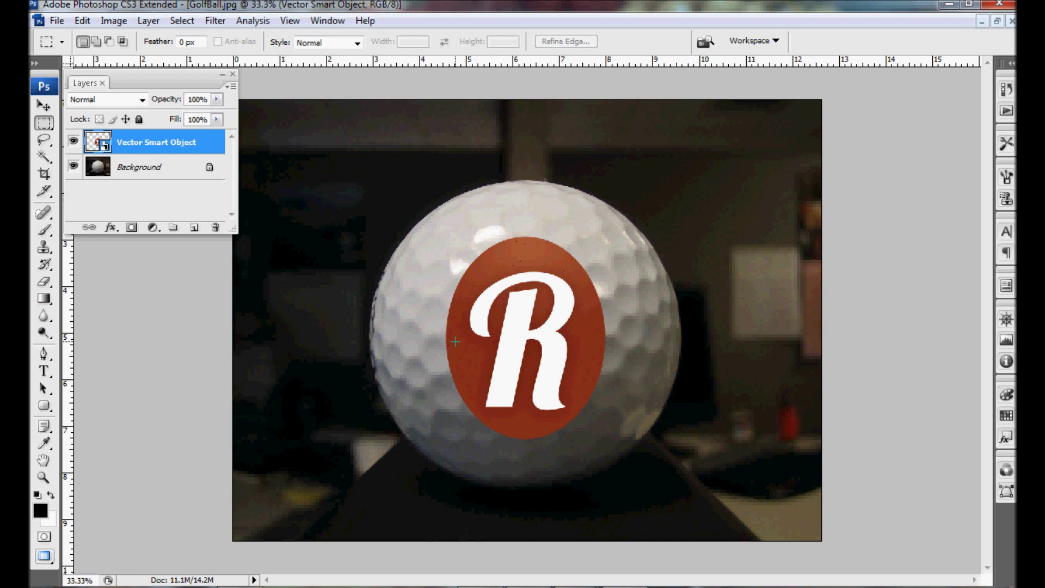
Set the logo layer's blend mode to Multiply.
click(141, 100)
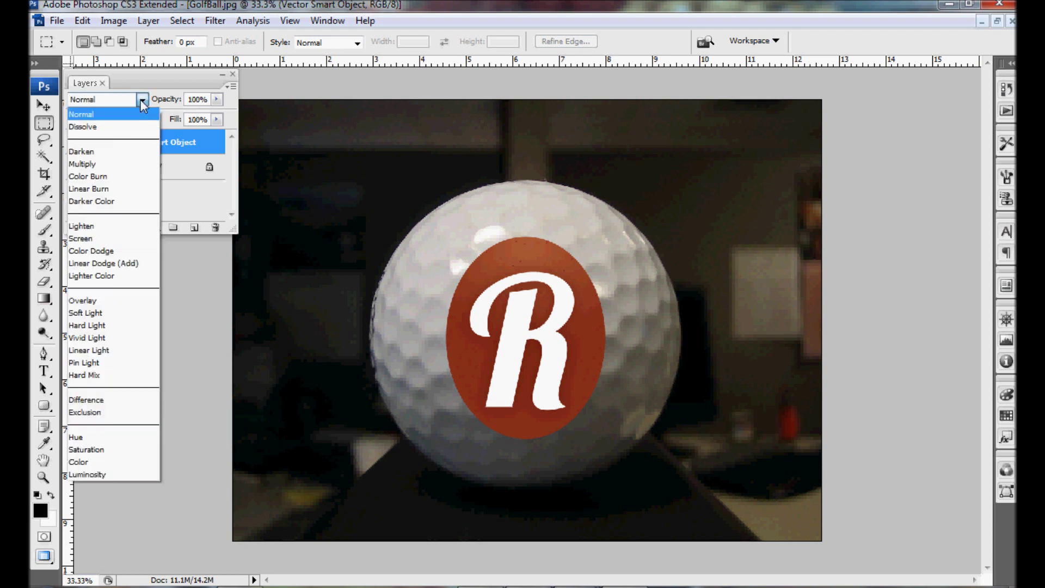
click(116, 172)
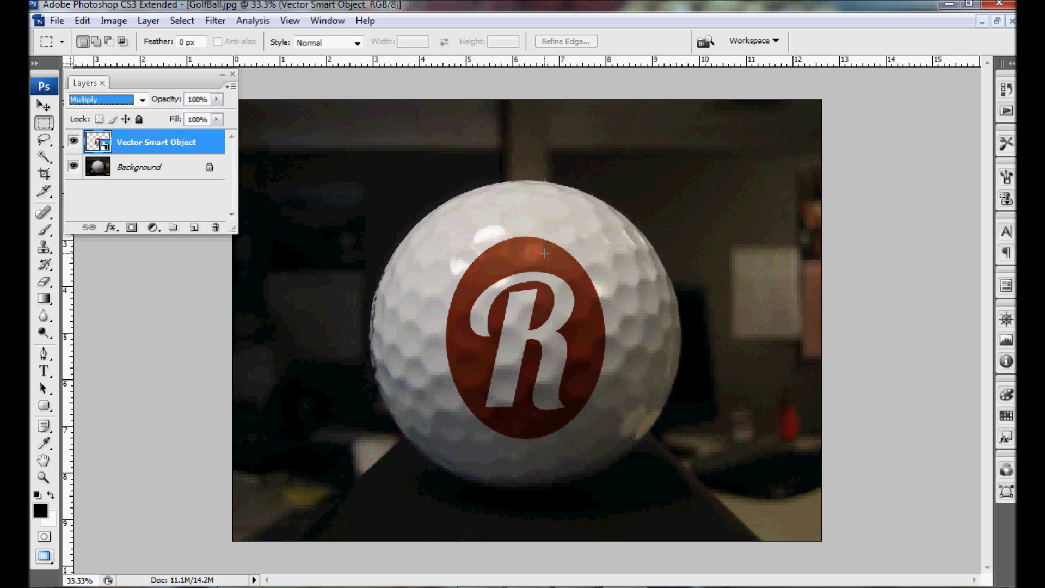
Apply Filter > Distort > Displace at scale 10, using GolfBallMap.psd as the map.
click(208, 23)
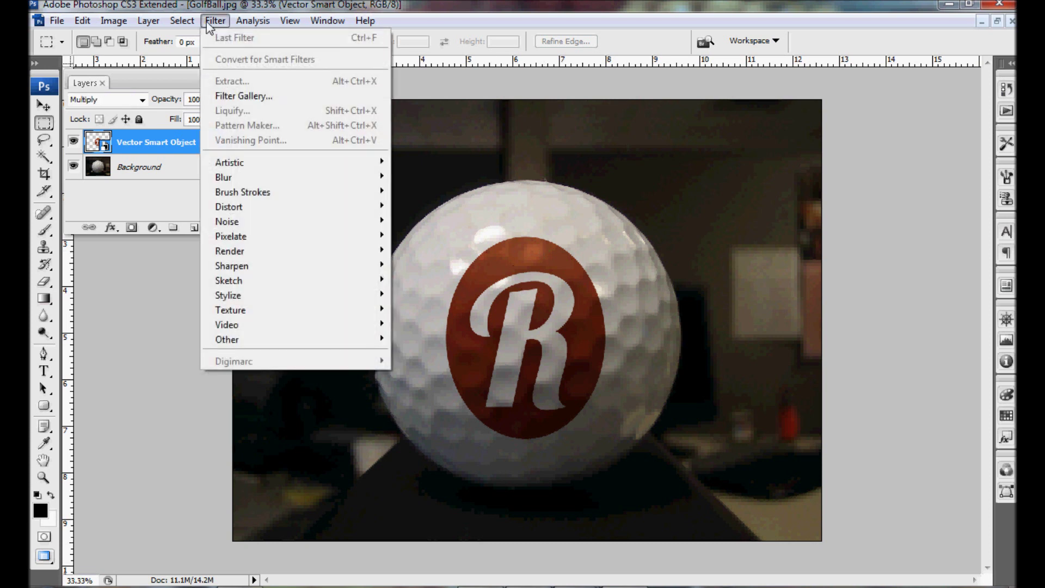
mouse_move(234, 206)
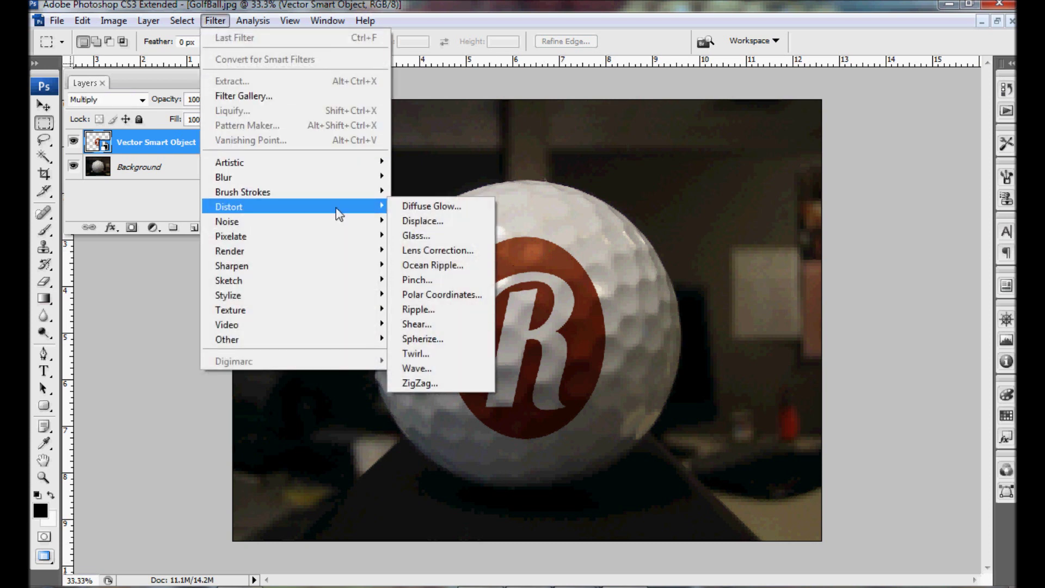
click(425, 221)
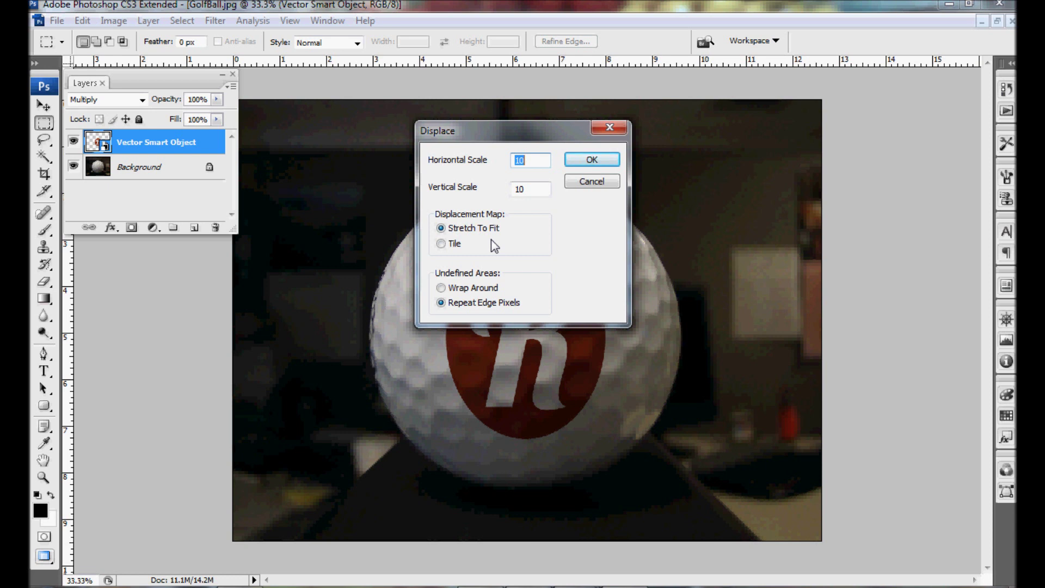
click(596, 161)
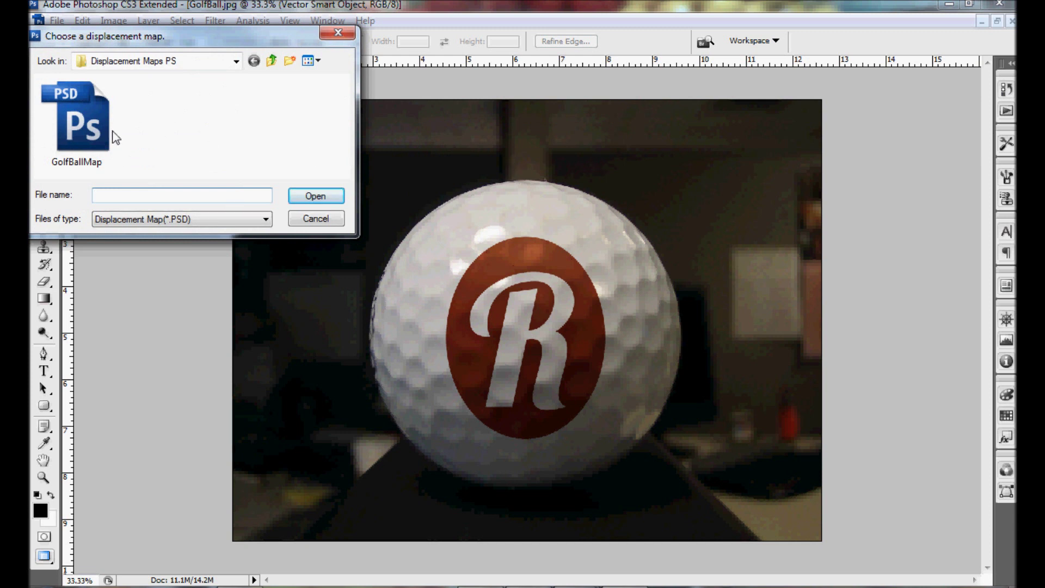
click(95, 128)
click(315, 195)
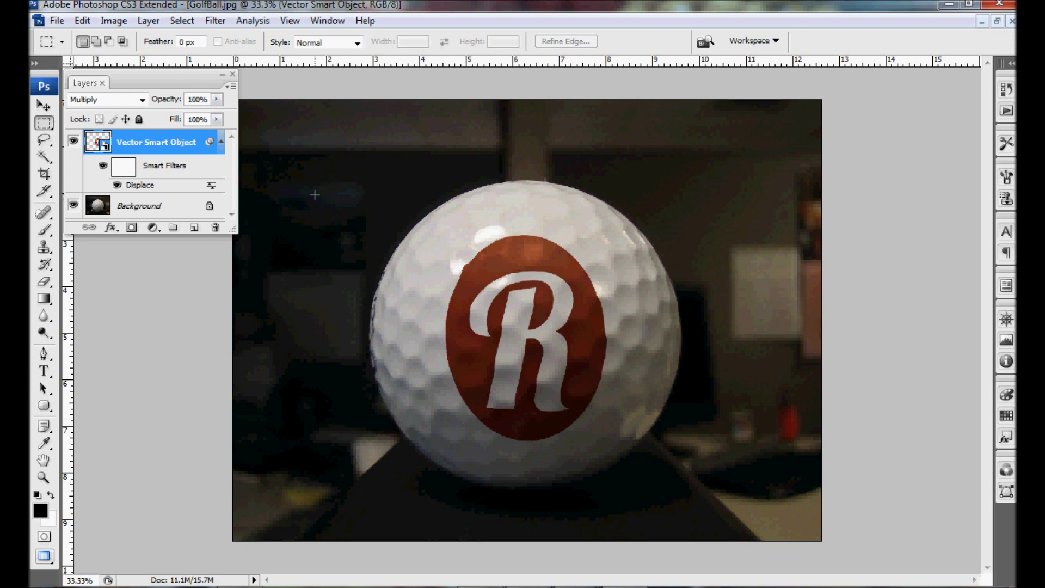
click(117, 186)
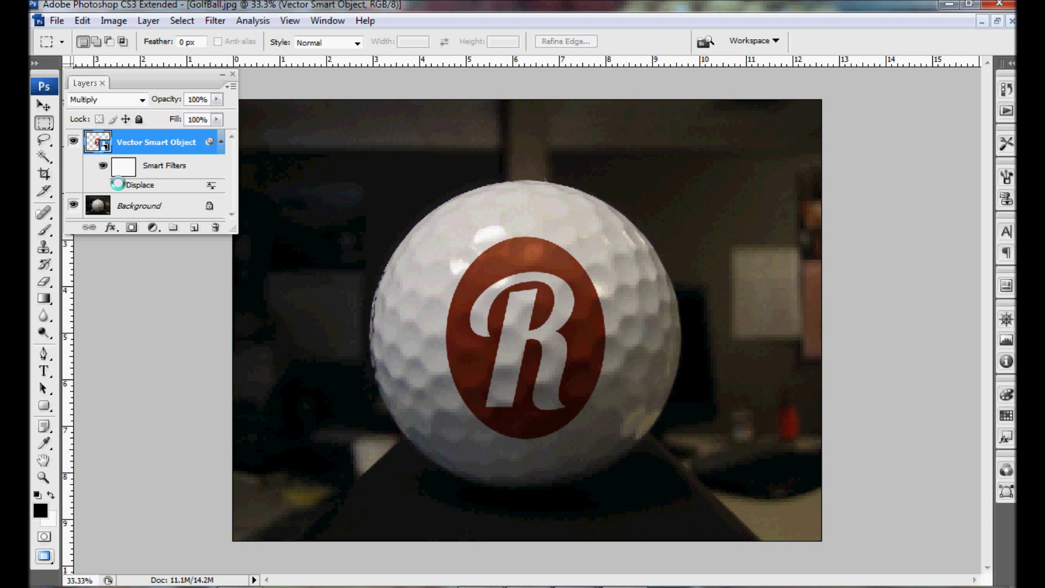
click(117, 184)
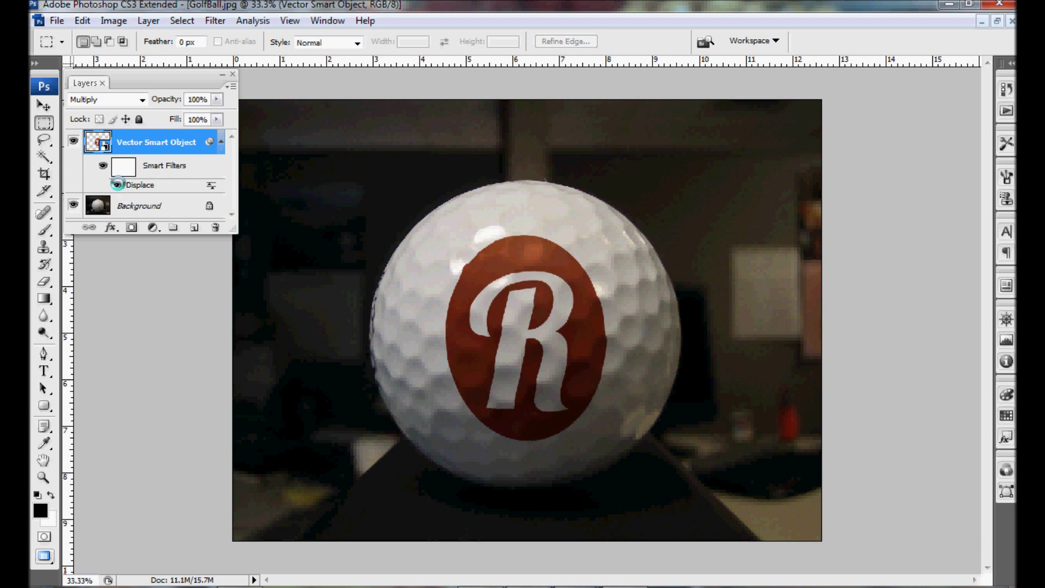